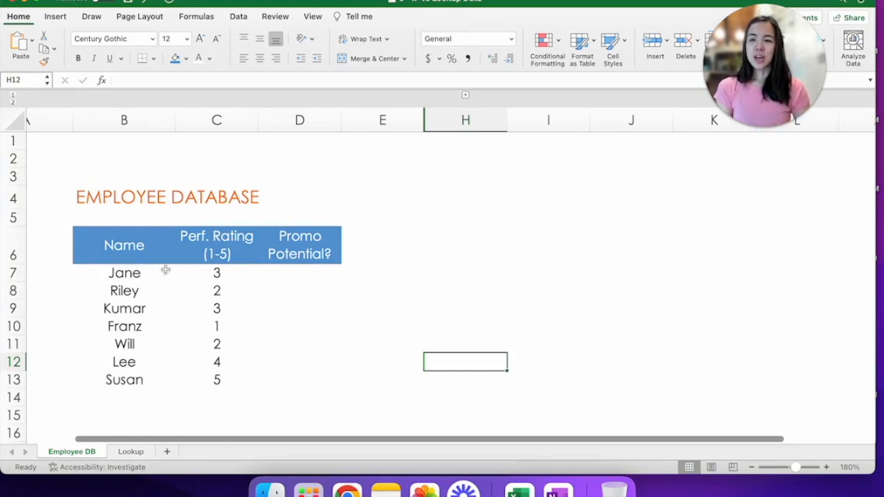
pyautogui.moveTo(142, 246); pyautogui.dragTo(143, 377)
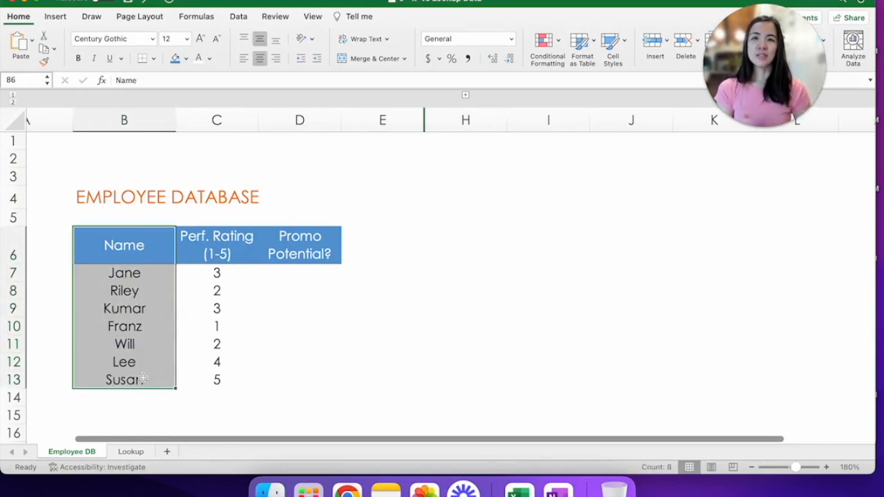
pyautogui.click(467, 369)
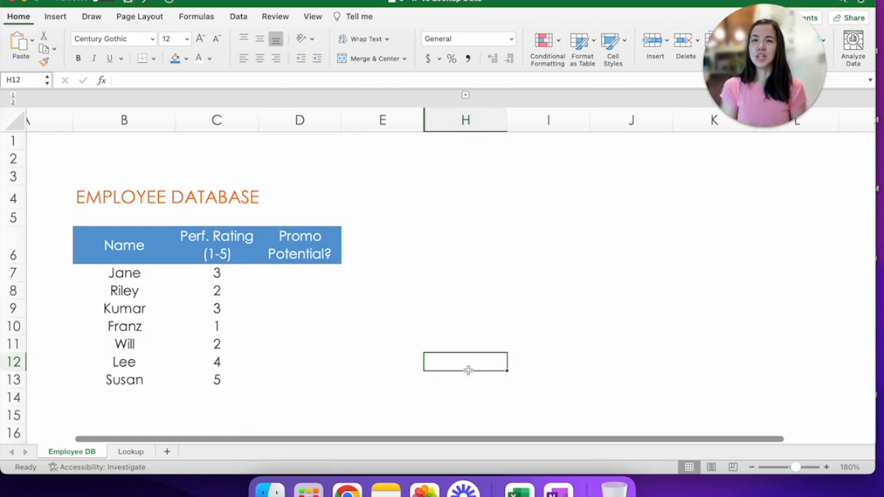
pyautogui.moveTo(206, 248); pyautogui.dragTo(217, 377)
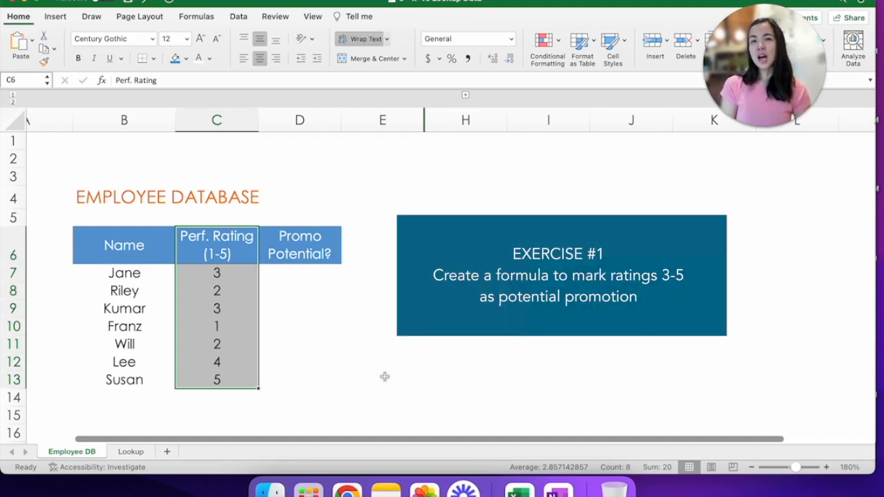
pyautogui.moveTo(303, 273); pyautogui.dragTo(300, 377)
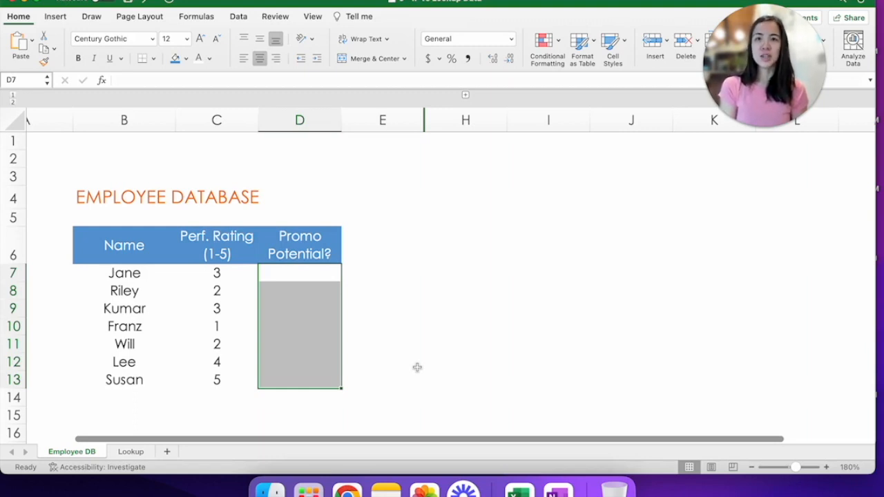
# Step: Enter =IF(C7>=3,"Yes","No") in D7 and fill the formula down through D13
pyautogui.click(286, 274)
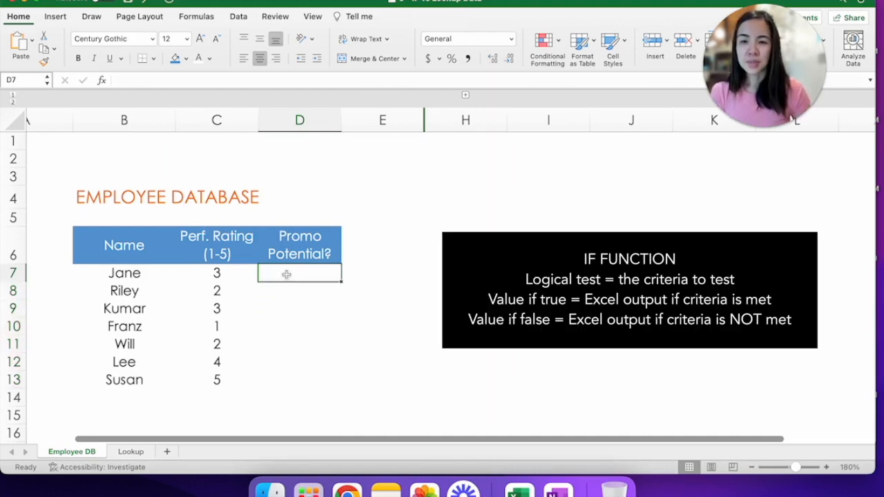
pyautogui.write('=')
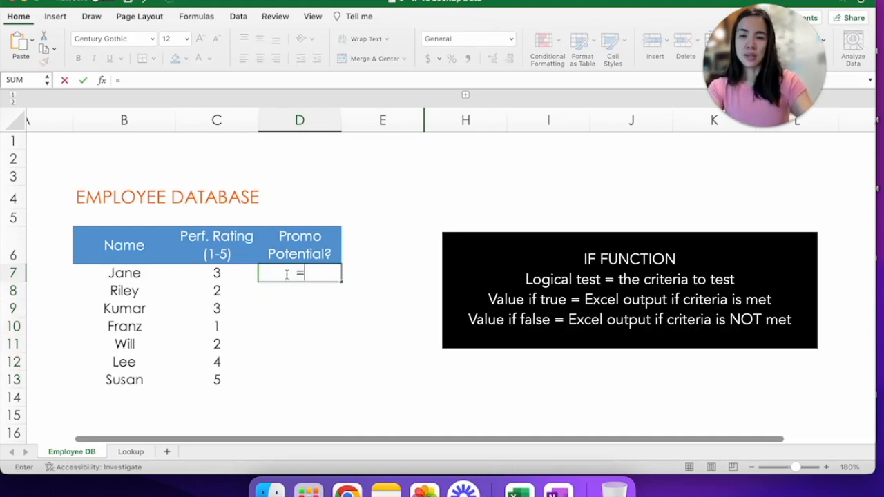
pyautogui.write('IF(')
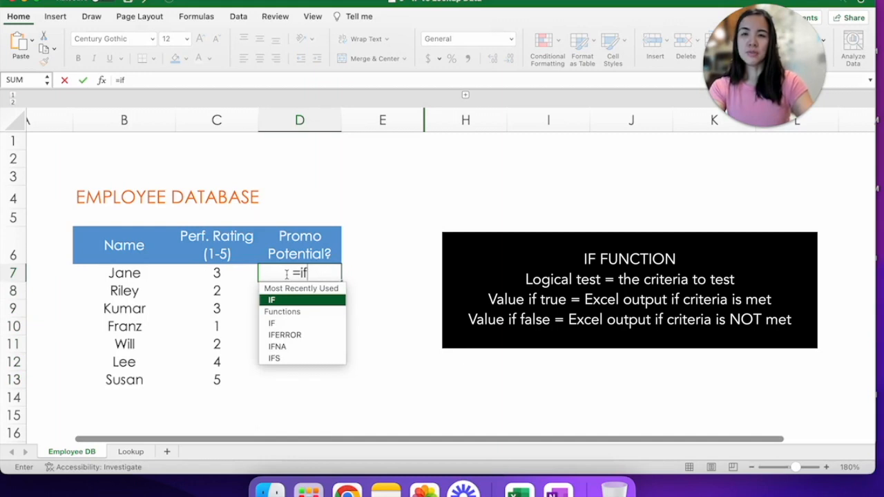
pyautogui.click(236, 274)
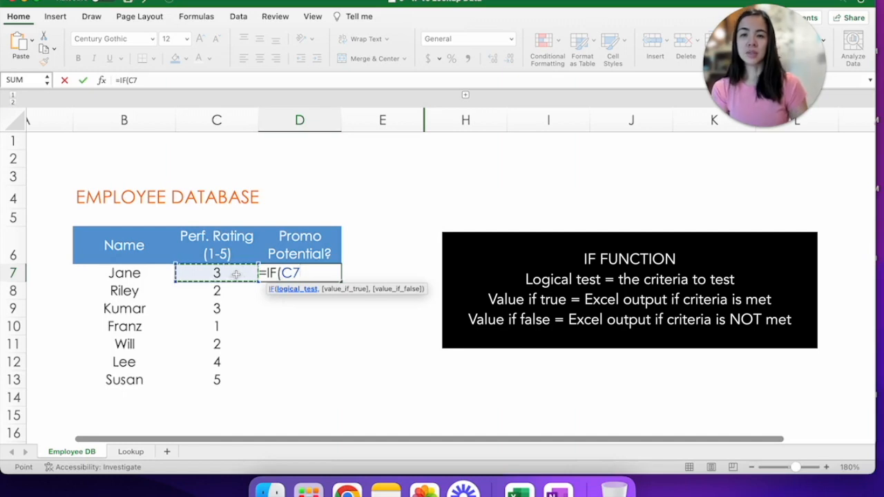
pyautogui.write('>=3,"Yes')
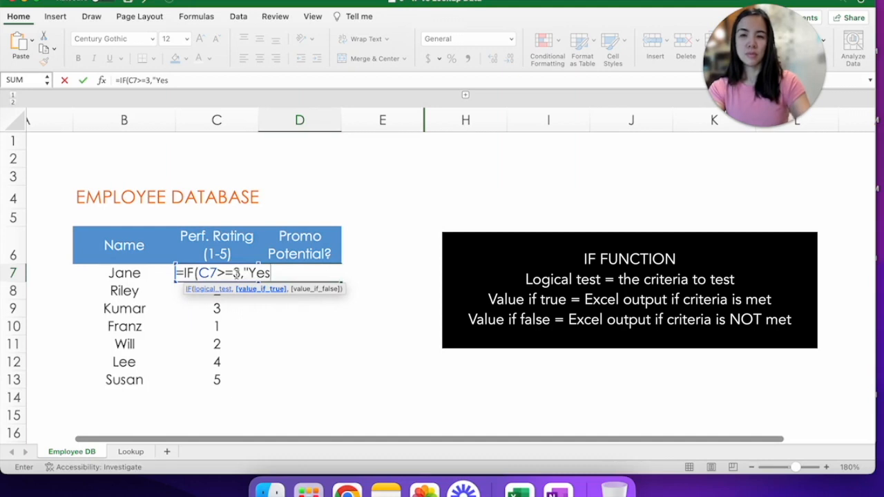
pyautogui.write('",')
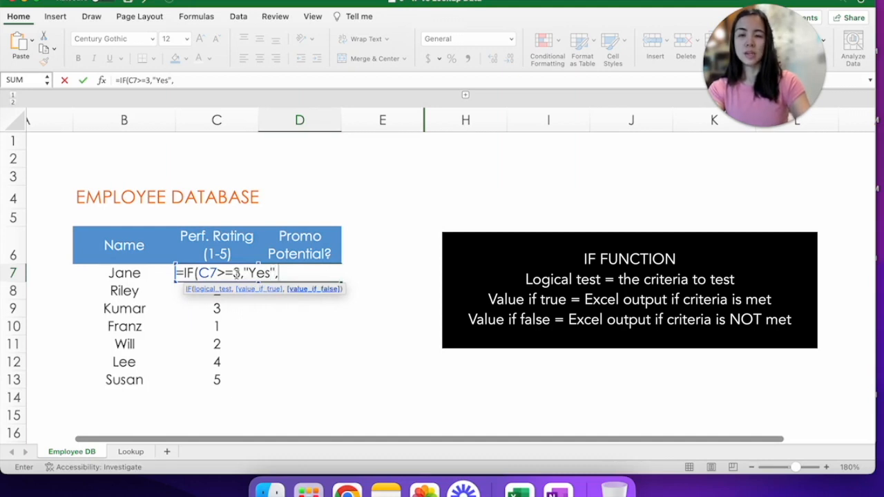
pyautogui.write('"N')
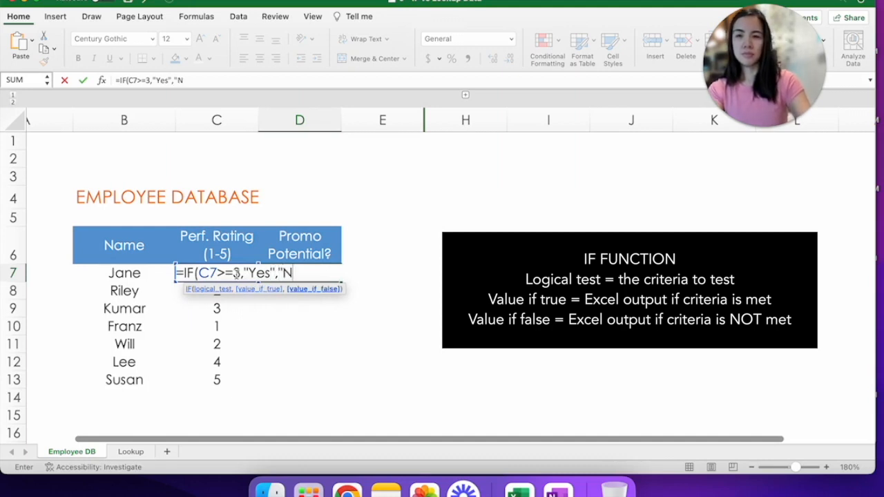
pyautogui.write('o")')
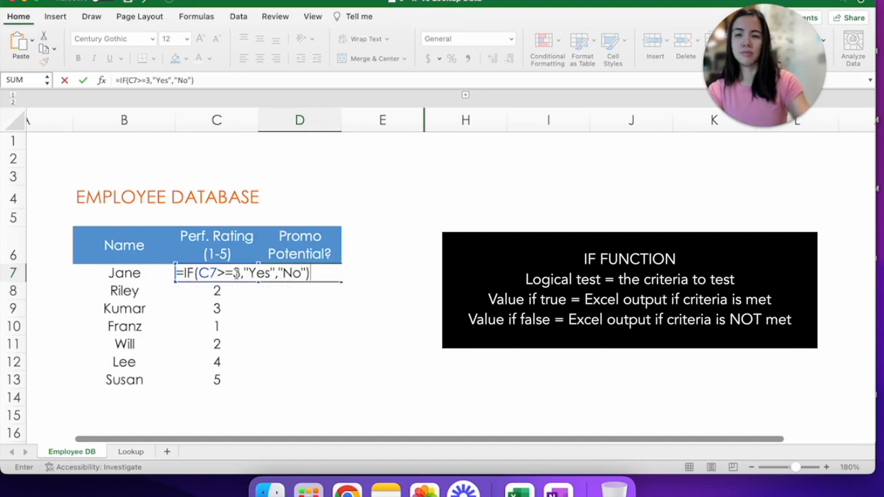
pyautogui.press('Return')
pyautogui.click(332, 274)
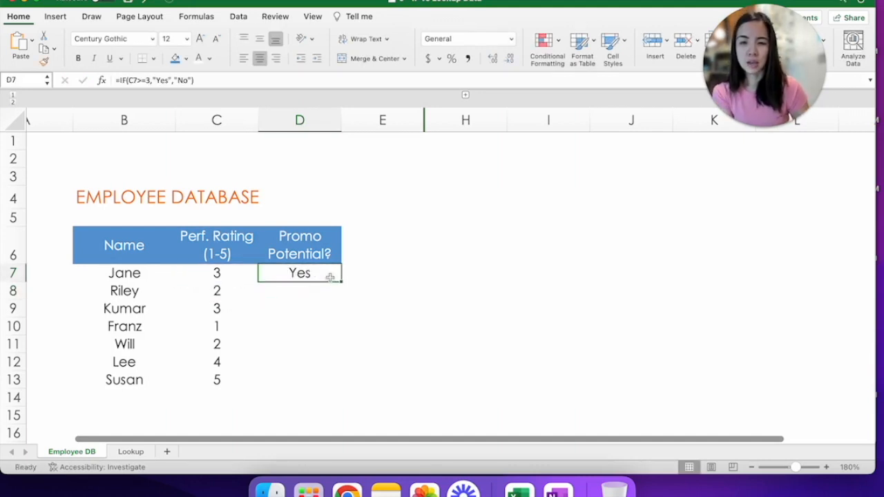
pyautogui.moveTo(340, 281); pyautogui.dragTo(336, 388)
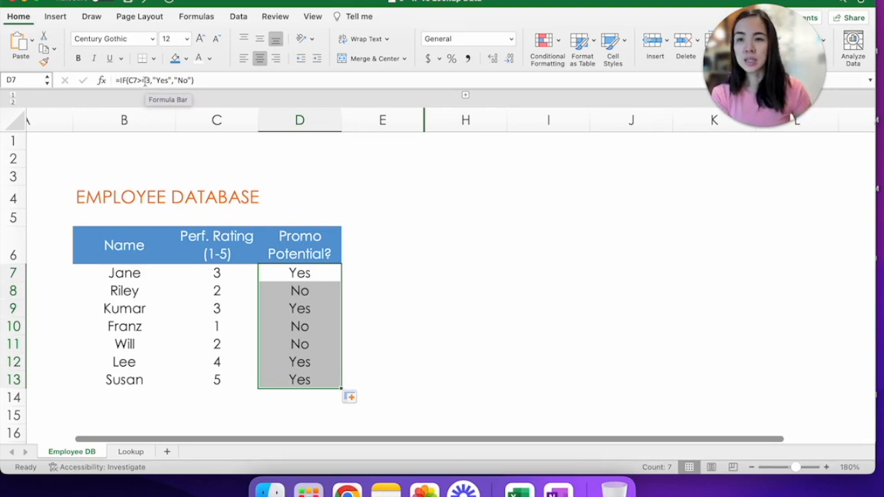
# Step: Try the stricter condition C7>3 in D7's IF formula and undo the edit
pyautogui.click(144, 81)
pyautogui.press('BackSpace')
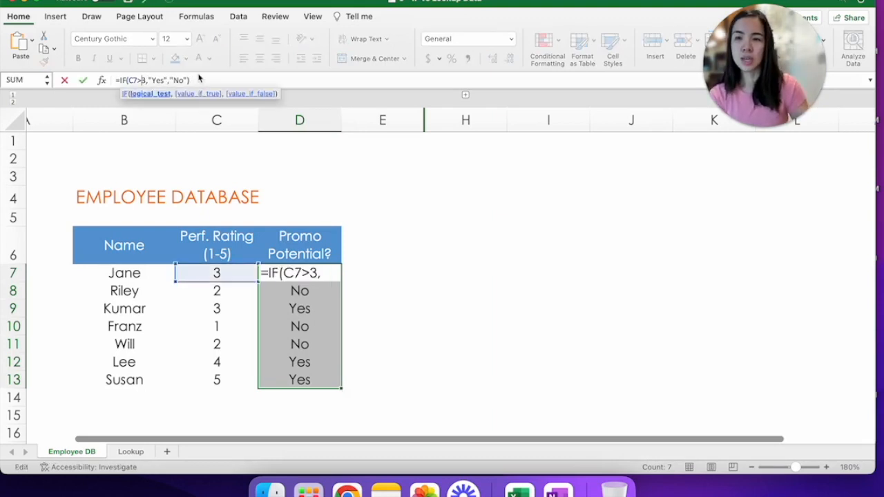
pyautogui.click(202, 80)
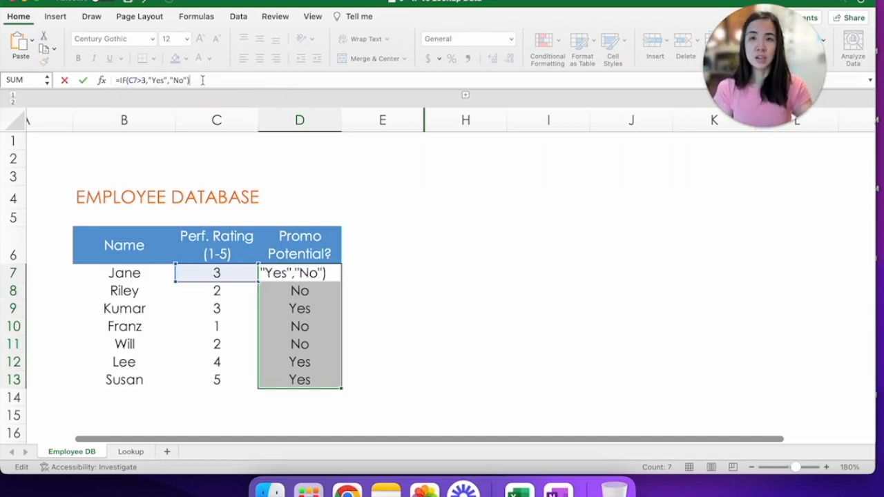
pyautogui.press('Return')
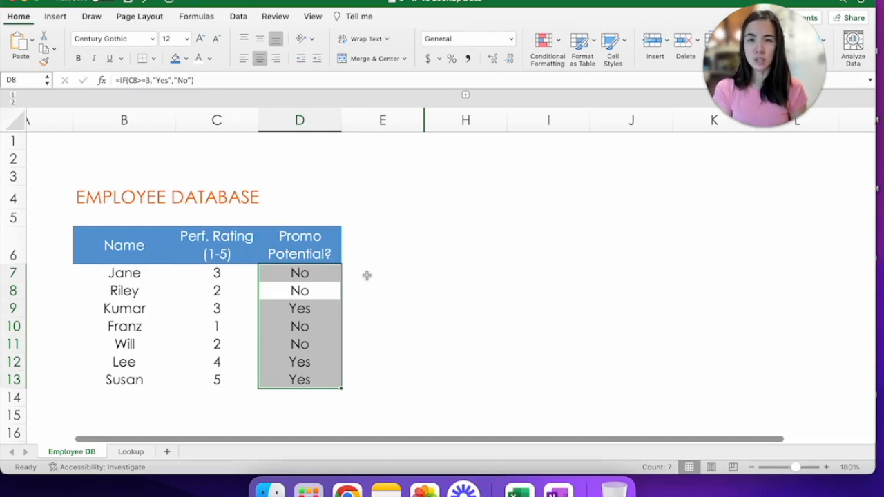
pyautogui.press('super+z')
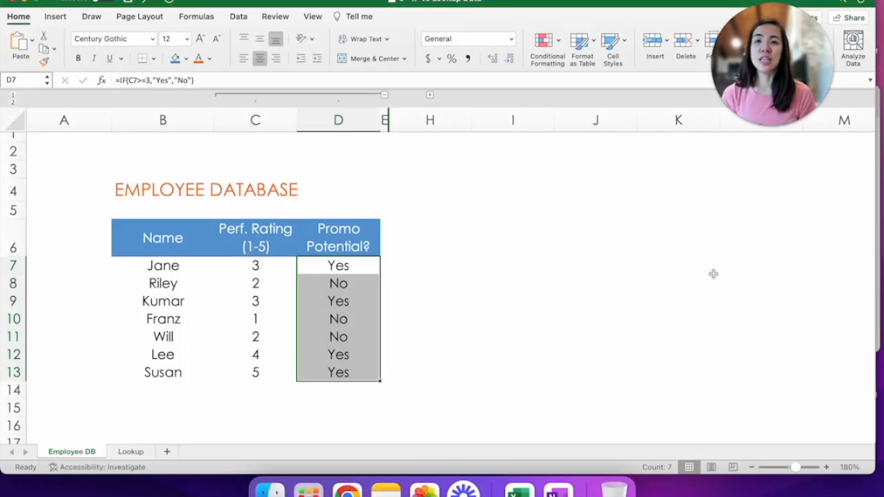
# Step: Collapse columns C:D in favour of the expanded Company 2 columns F:G, and review the calibration table on the Lookup sheet
pyautogui.click(385, 98)
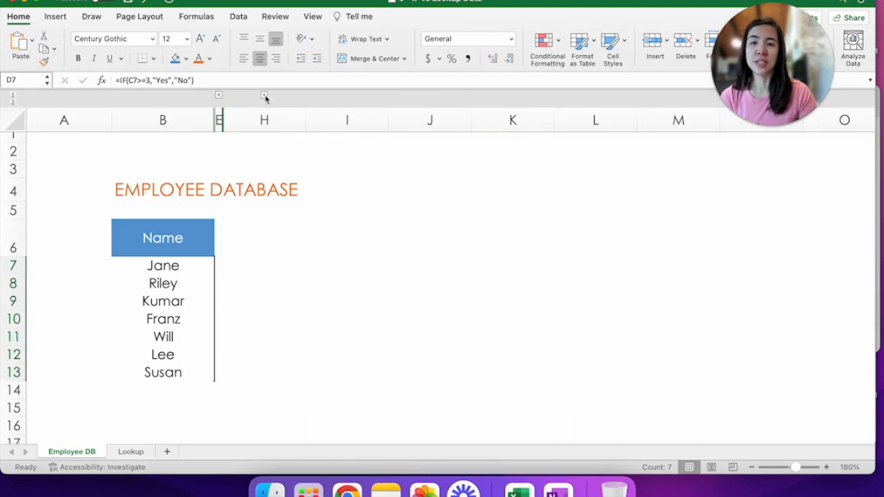
pyautogui.click(265, 98)
pyautogui.click(352, 121)
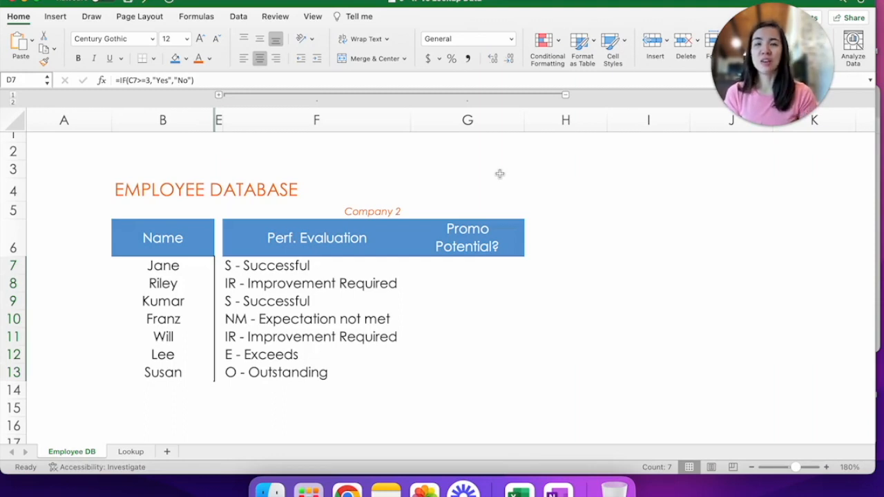
pyautogui.click(131, 452)
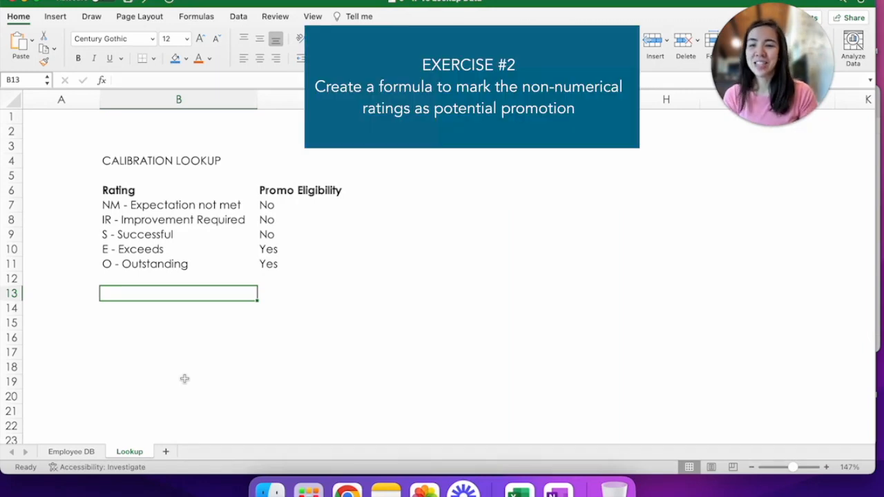
pyautogui.click(82, 456)
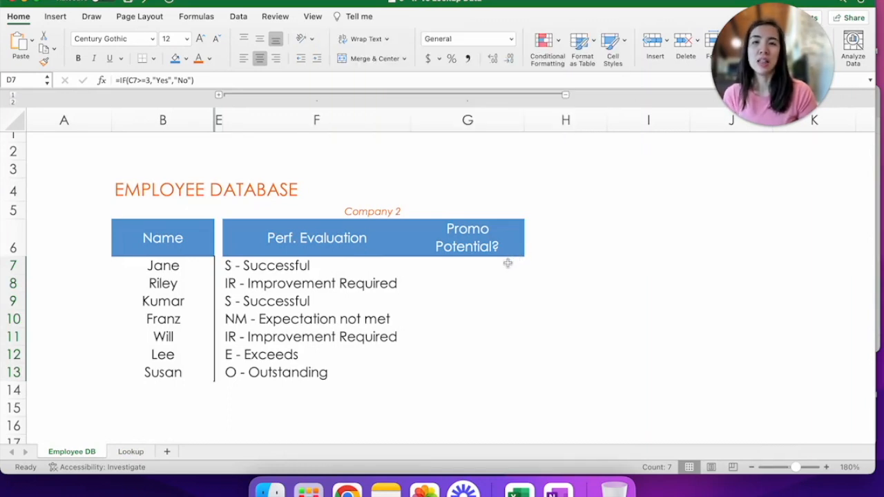
# Step: Start an XLOOKUP formula in G7 with the performance evaluation in F7 as the lookup value
pyautogui.click(508, 263)
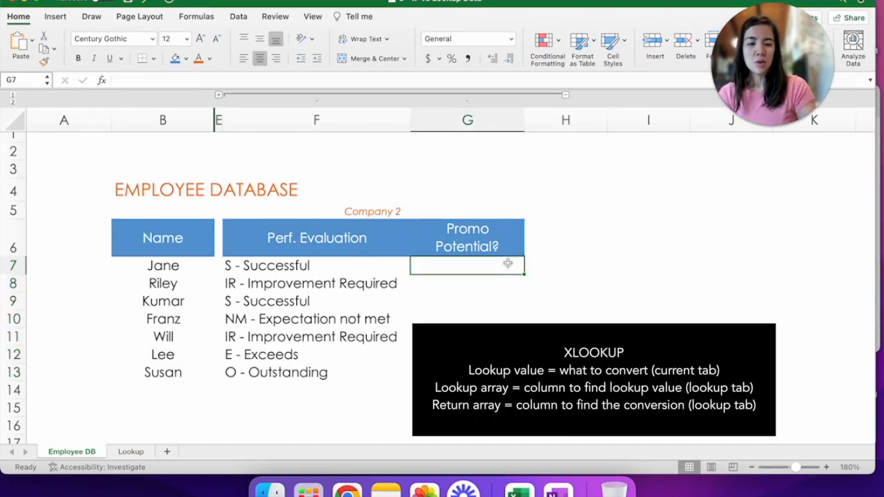
pyautogui.write('=xlo')
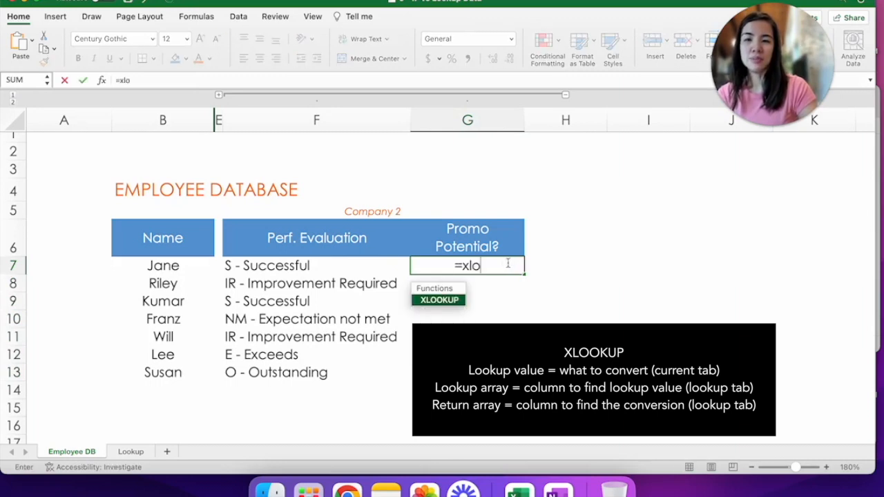
pyautogui.press('Tab')
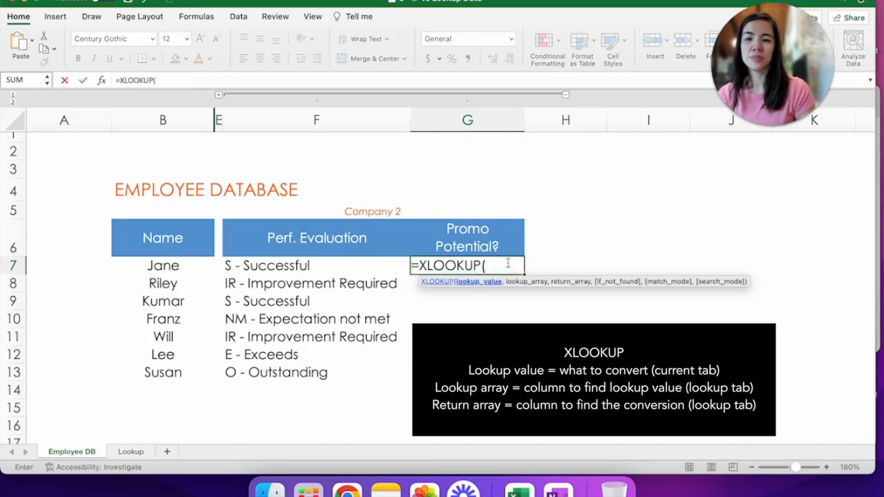
pyautogui.click(330, 265)
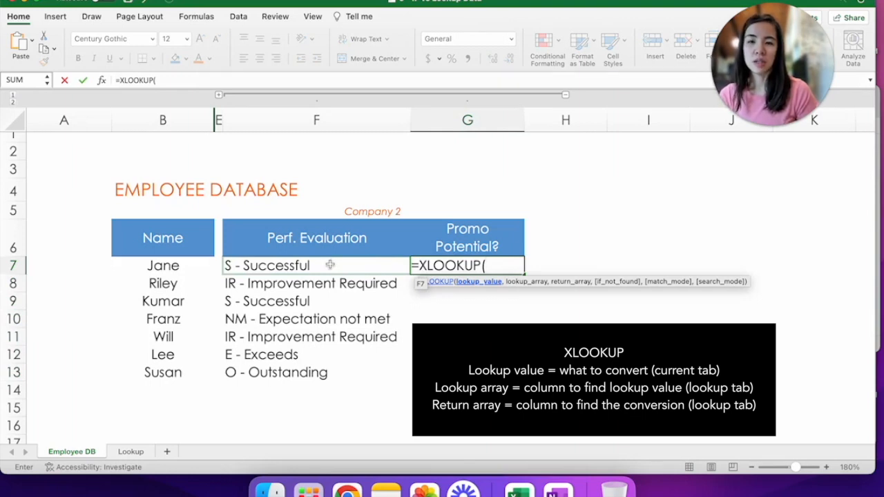
pyautogui.click(330, 265)
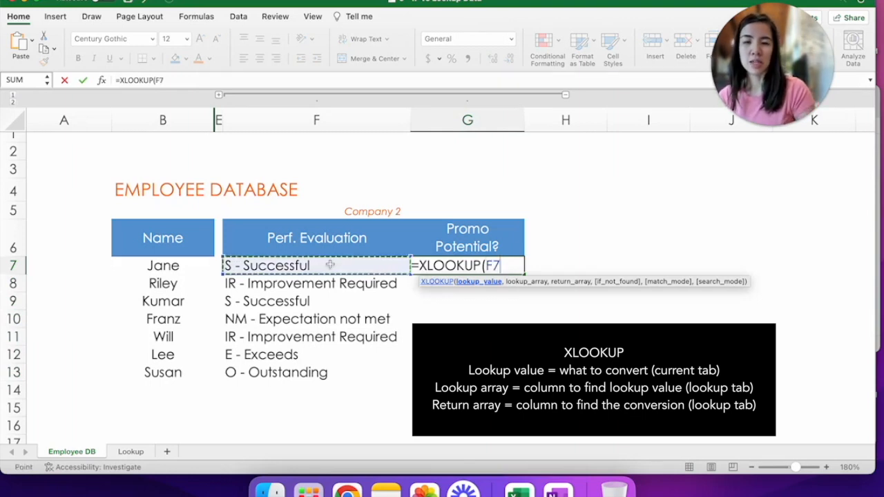
pyautogui.write(',')
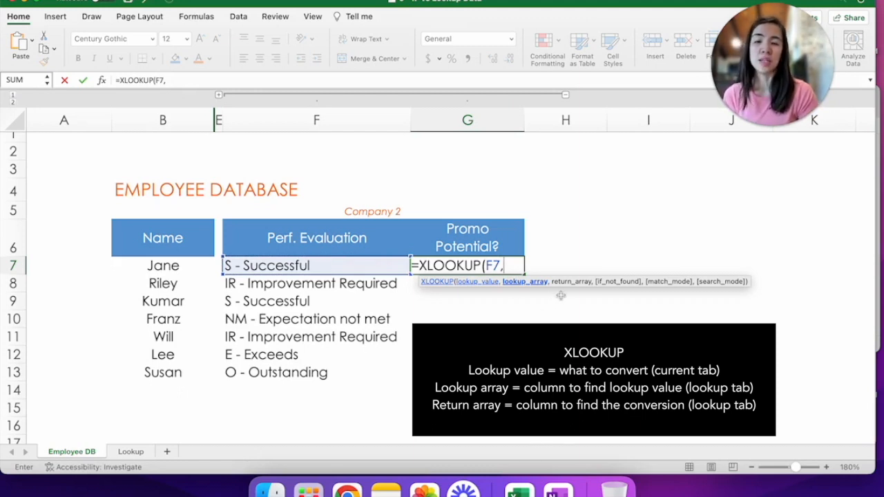
# Step: Complete G7 with absolute lookup array Lookup!$B:$B and return array Lookup!$C:$C, and fill the formula down through G13
pyautogui.click(128, 453)
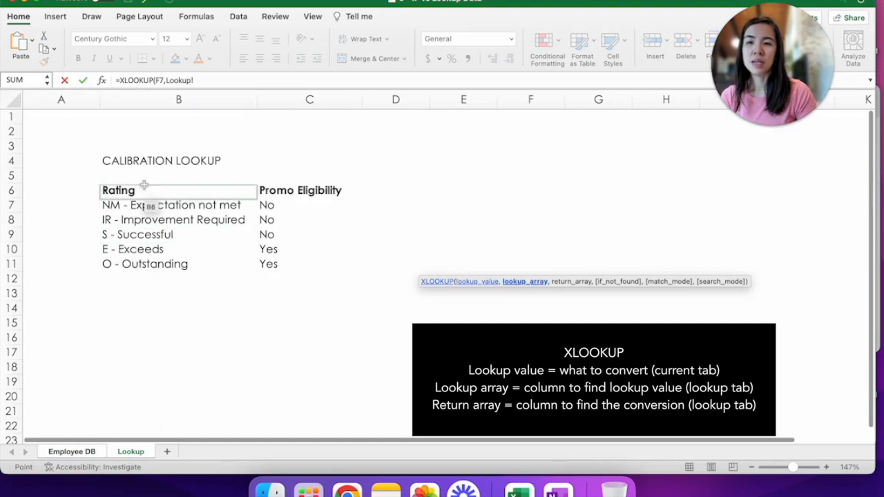
pyautogui.click(178, 102)
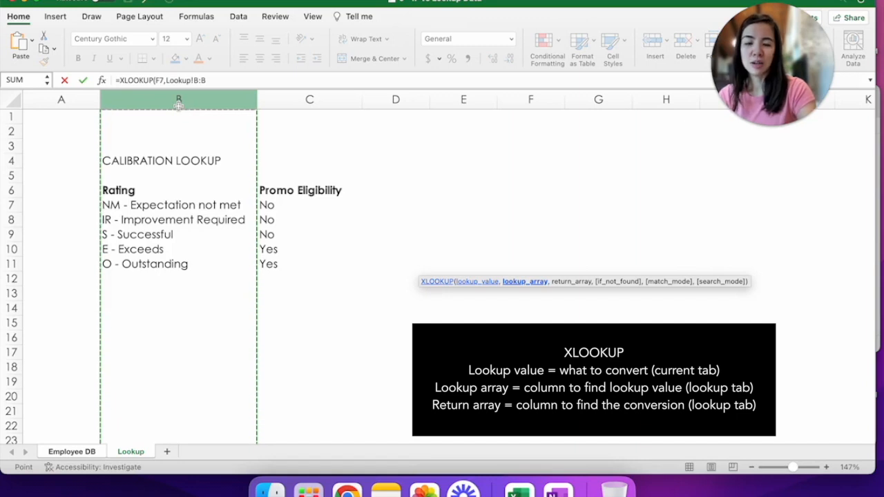
pyautogui.press('F4')
pyautogui.write(',')
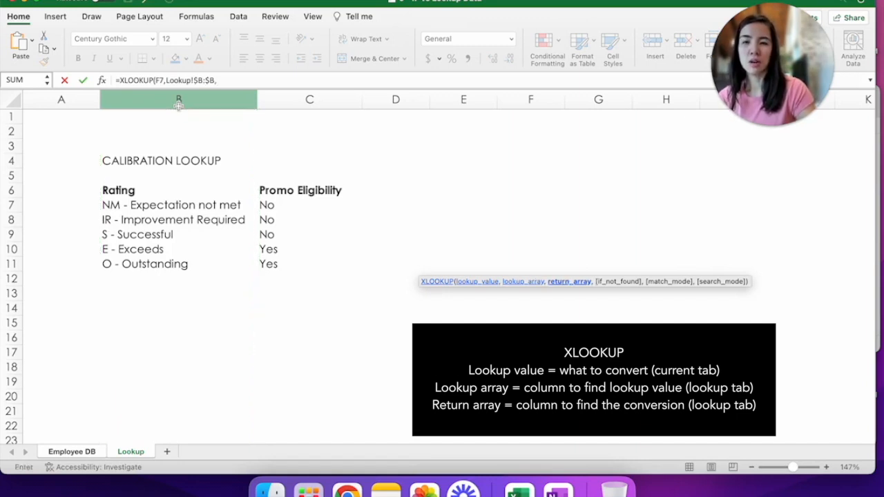
pyautogui.click(282, 101)
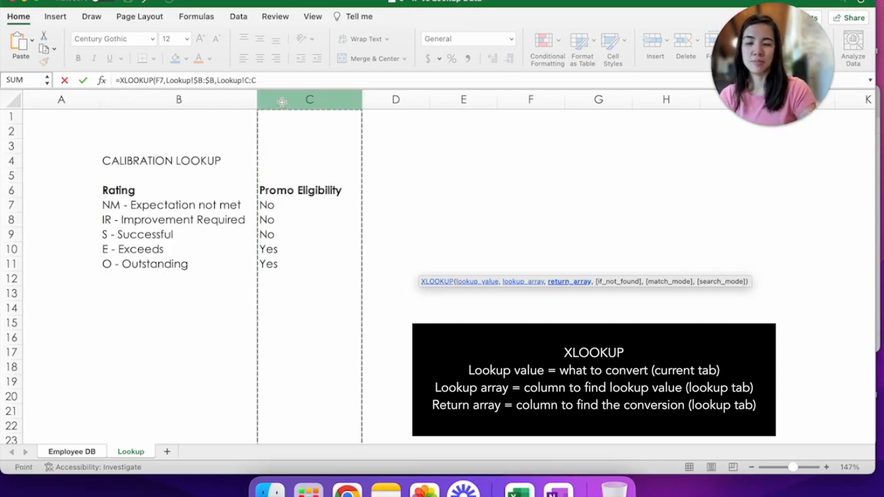
pyautogui.press('F4')
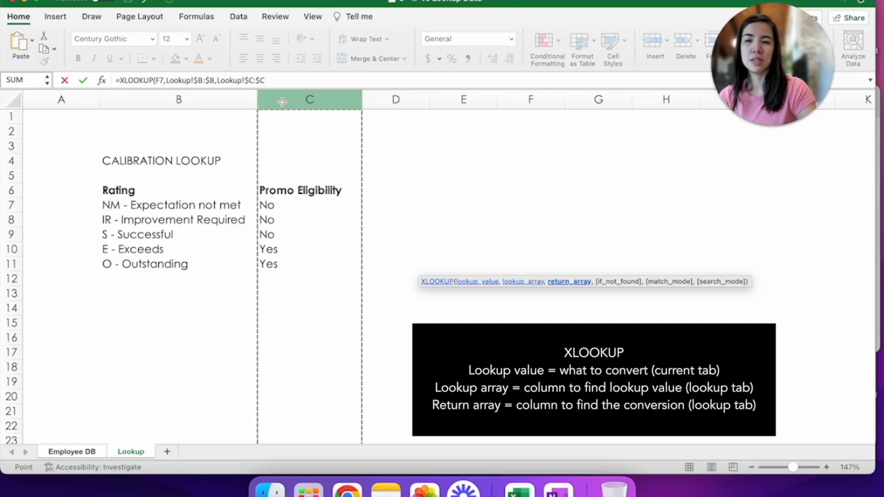
pyautogui.write(')')
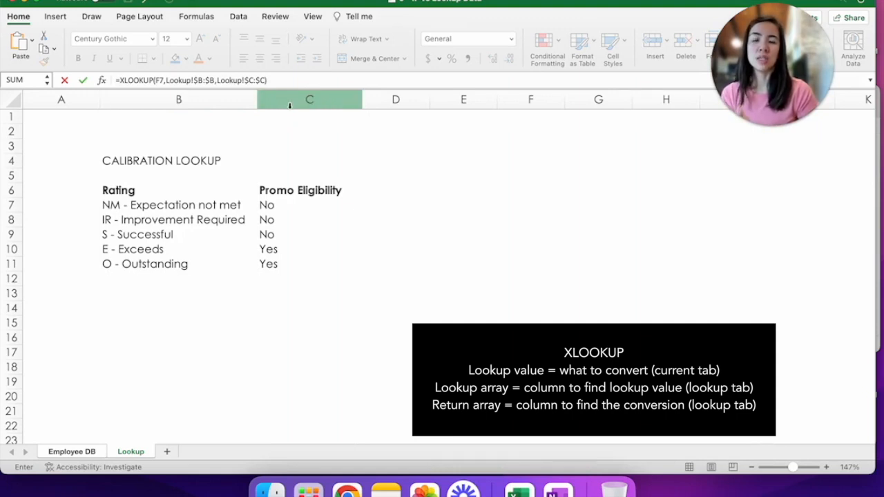
pyautogui.press('Return')
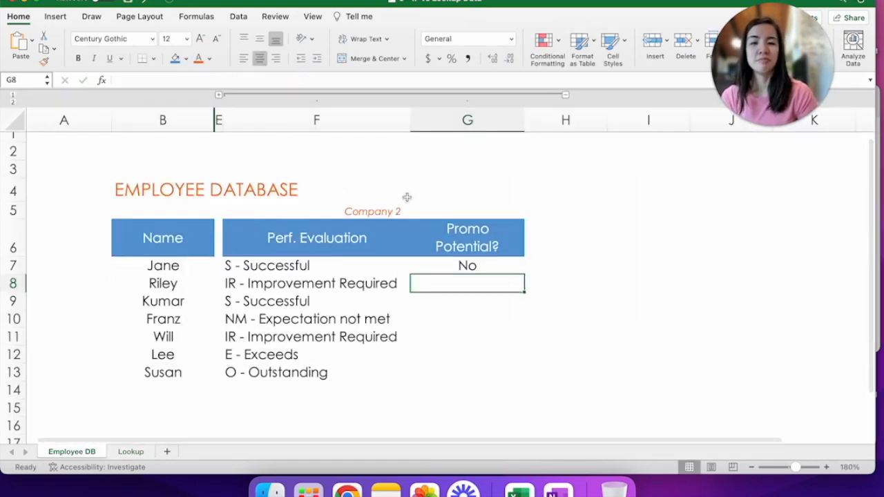
pyautogui.click(513, 270)
pyautogui.moveTo(522, 275); pyautogui.dragTo(521, 381)
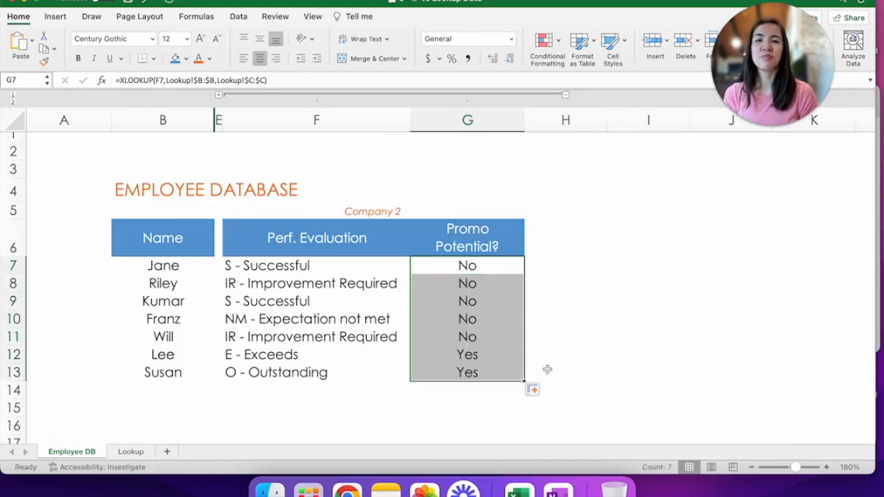